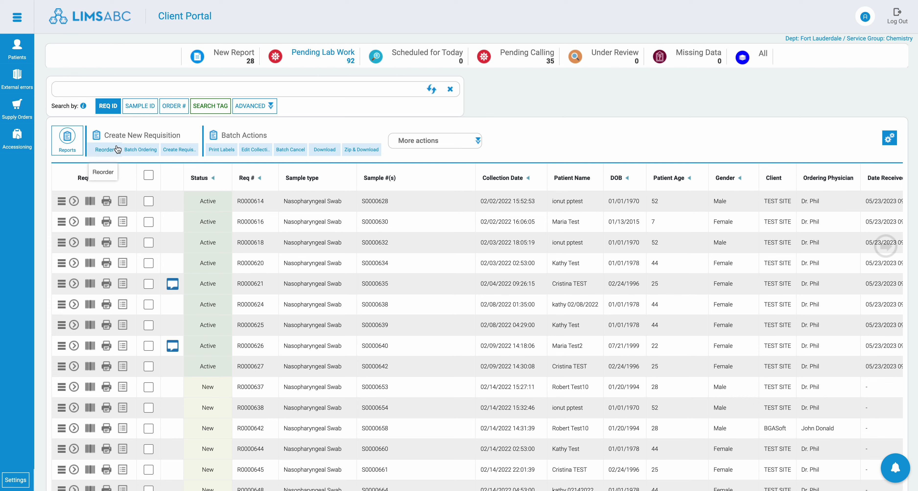
Step: Start a requisition reorder with Rehab Ft. Lauderdale as the client site
click(114, 150)
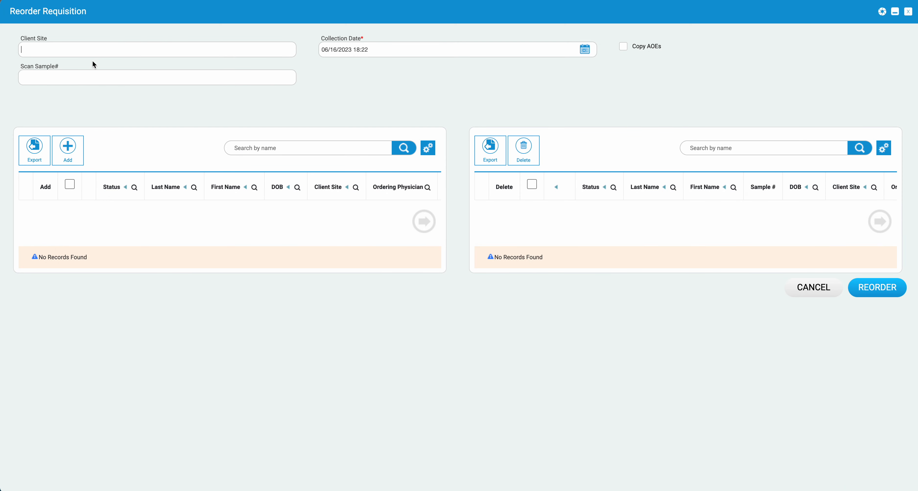
scroll(92, 108, down, 5)
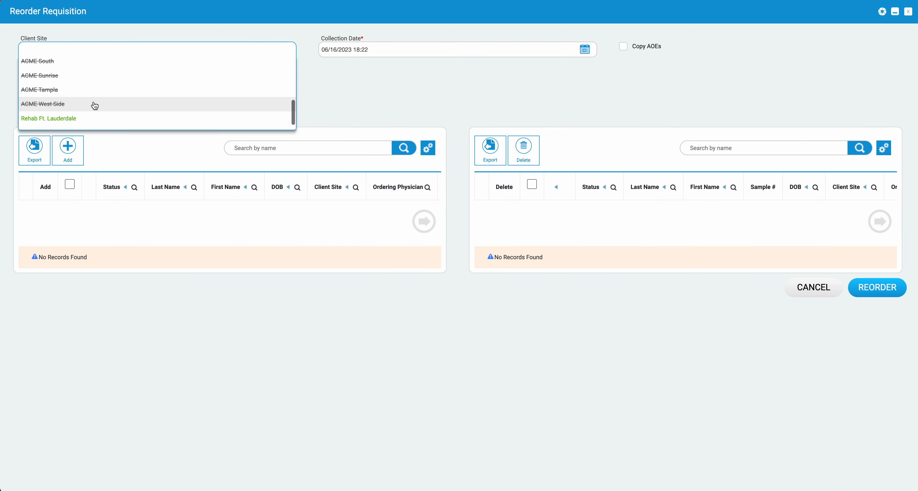
scroll(95, 105, down, 1)
click(70, 109)
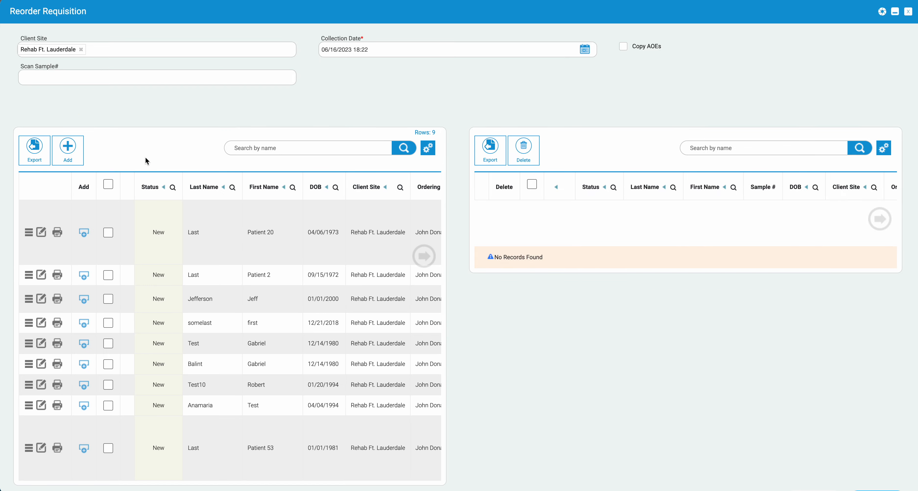
Step: Add four patients to the reorder list and submit them for reorder
click(88, 278)
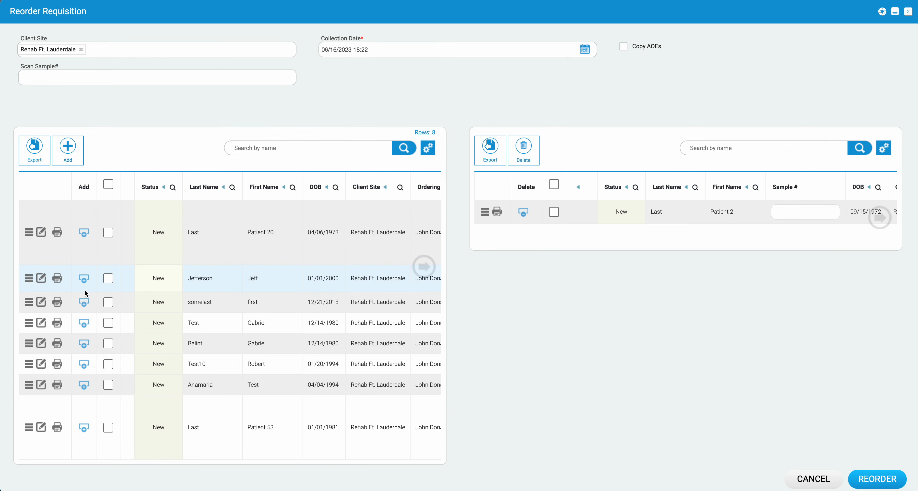
click(84, 280)
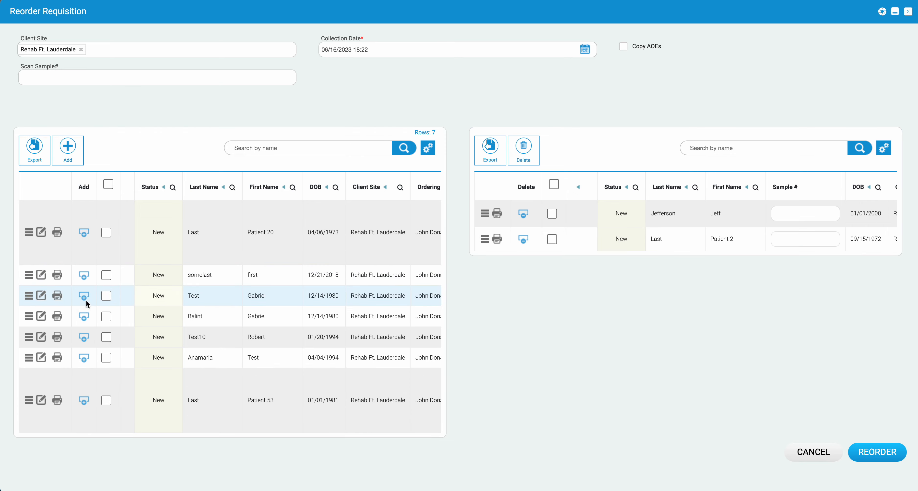
click(84, 277)
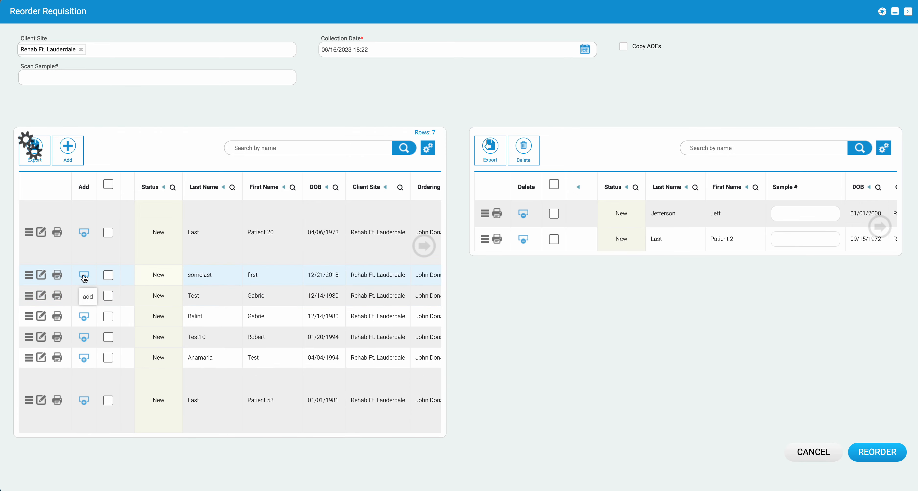
click(84, 274)
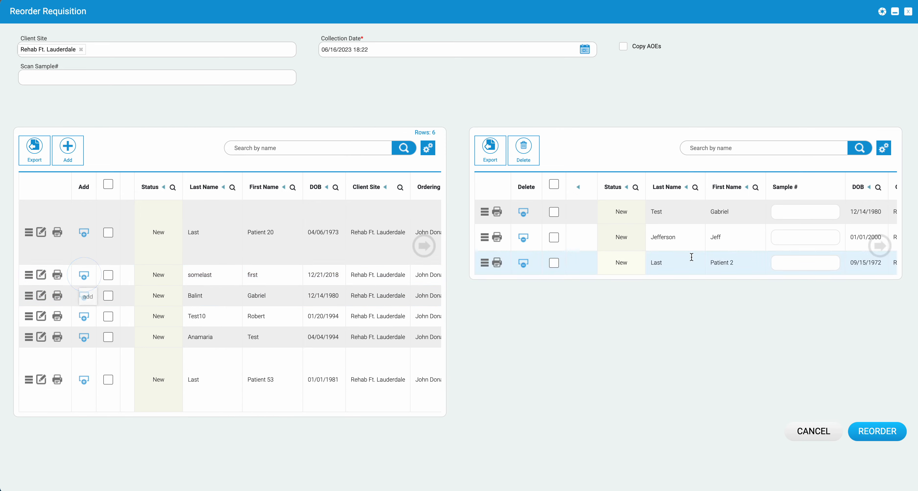
click(881, 246)
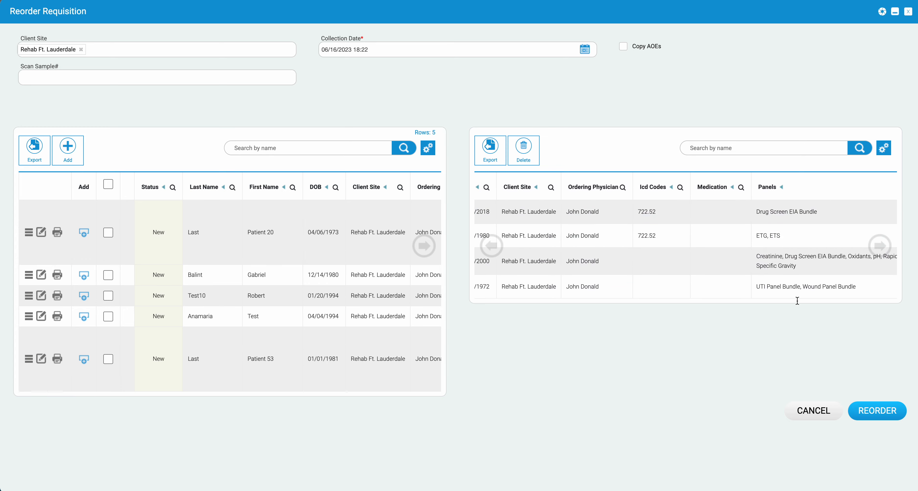
click(877, 411)
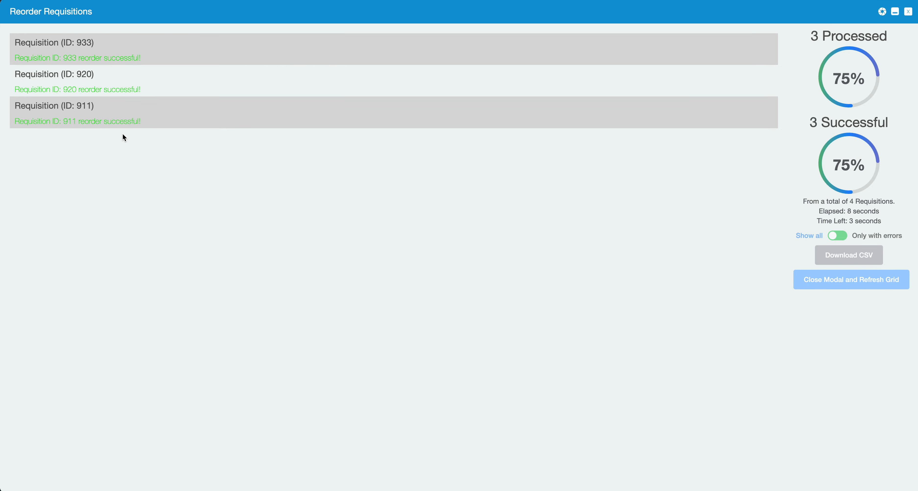
Step: Search REQ IDs 942,943,944,945 and view R0000942's ordered panels
click(851, 280)
click(239, 89)
key(Return)
click(74, 201)
click(515, 234)
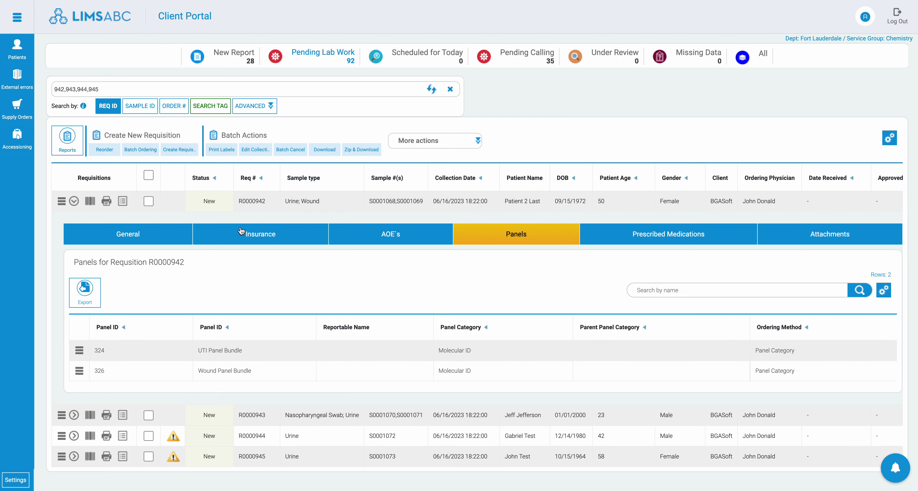
Step: Collapse R0000942, close the advanced search options, and clear the requisition search
click(74, 202)
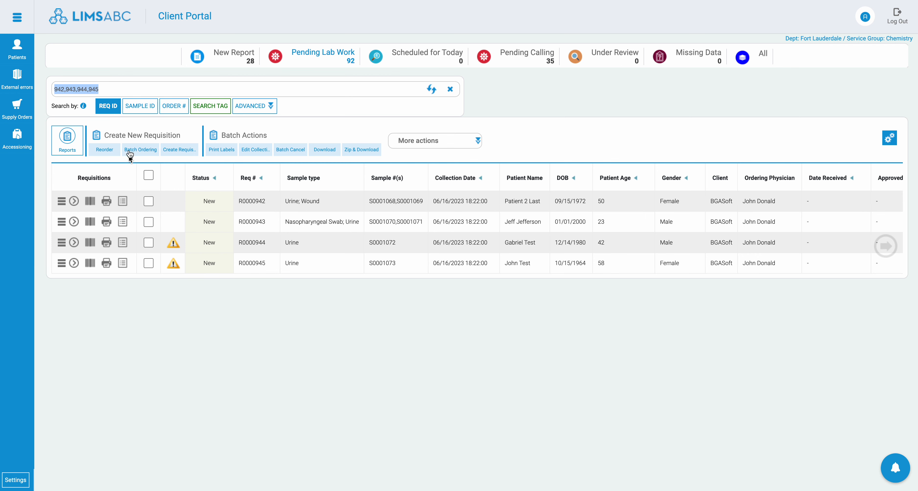
click(254, 106)
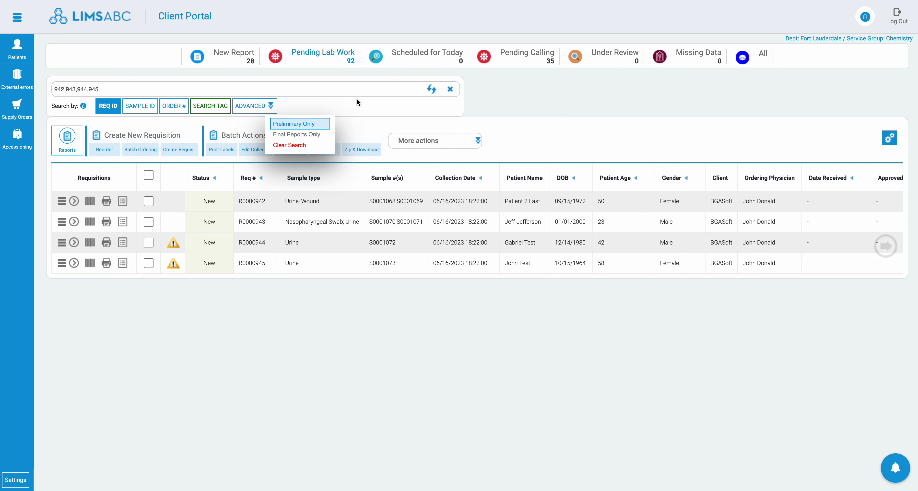
click(617, 102)
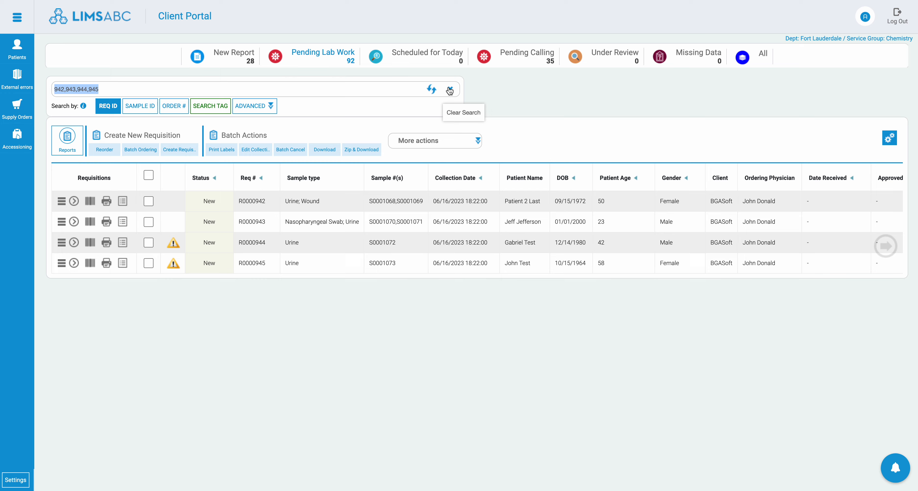
click(439, 93)
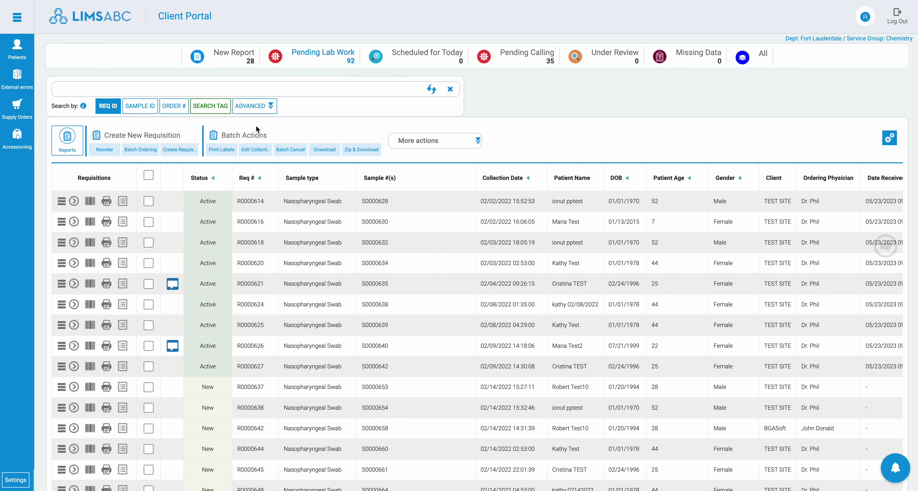
click(184, 152)
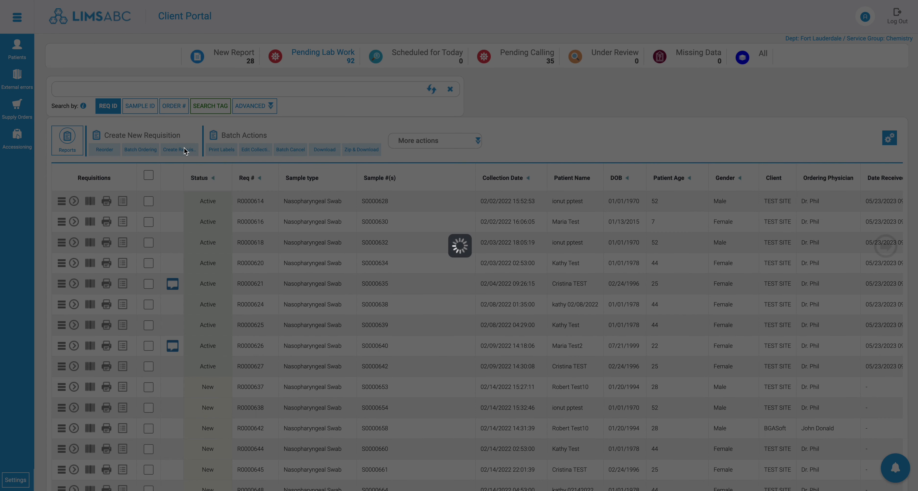
Step: Schedule collection dates of June 16, June 23, June 30 and July 7, 2023
click(19, 38)
click(136, 65)
click(130, 175)
click(130, 193)
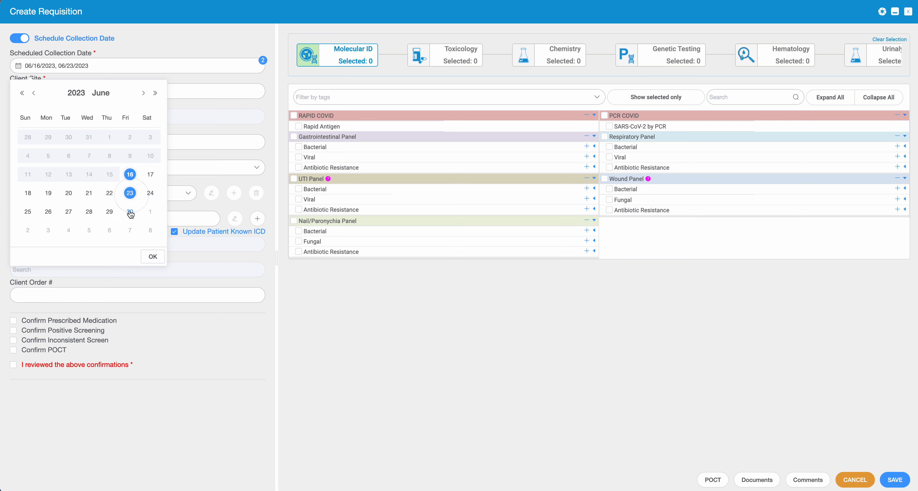
click(129, 211)
click(131, 231)
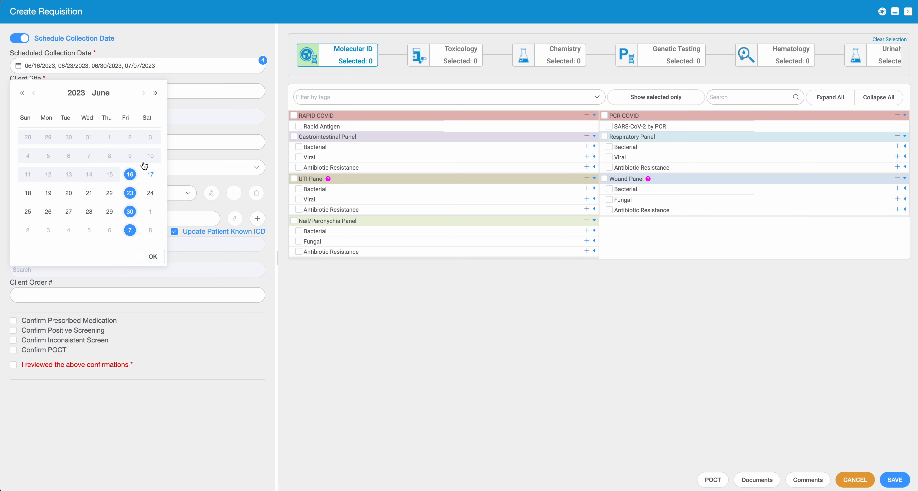
click(151, 257)
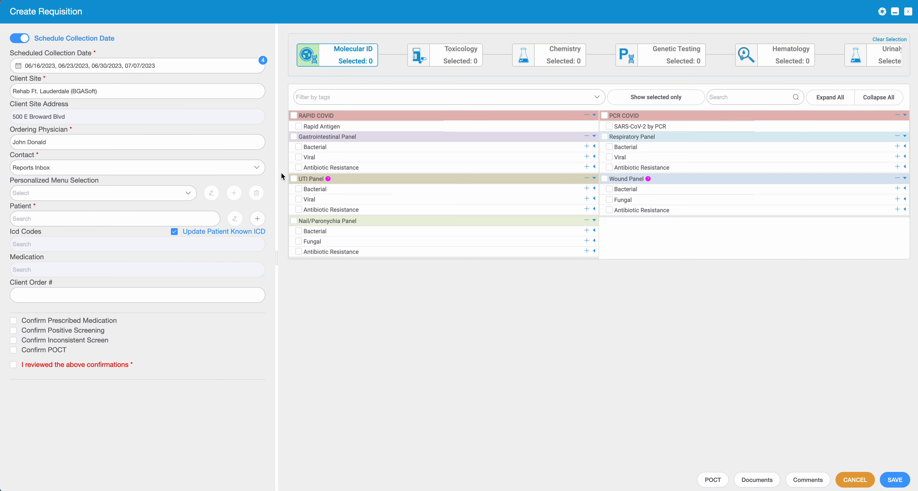
Step: Turn off scheduled collection dates, ticking and then unticking the Wound Panel
click(604, 178)
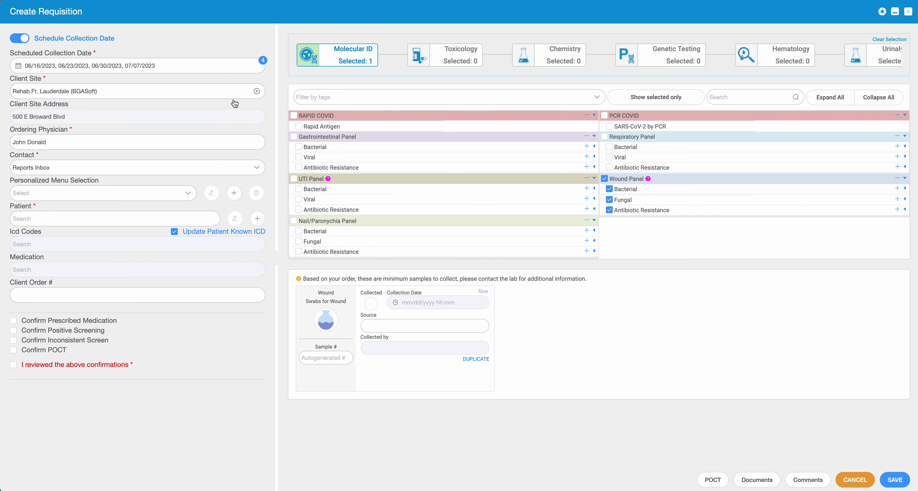
click(20, 38)
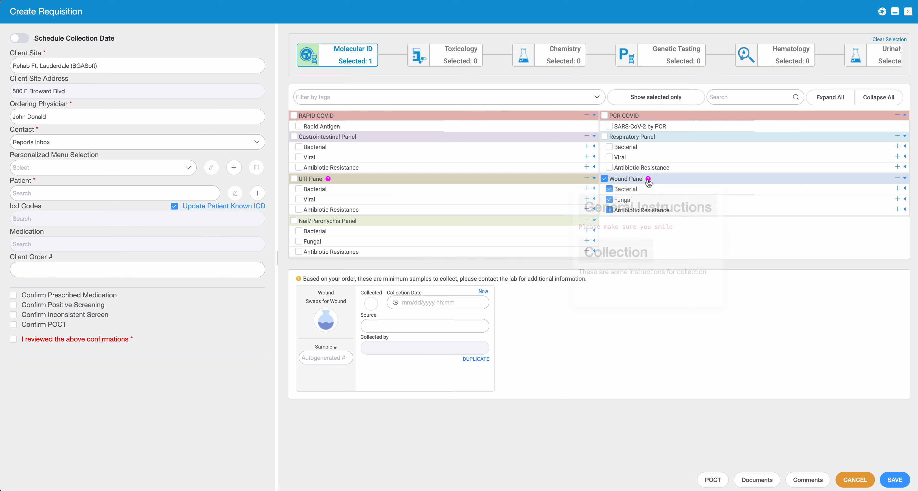
click(604, 179)
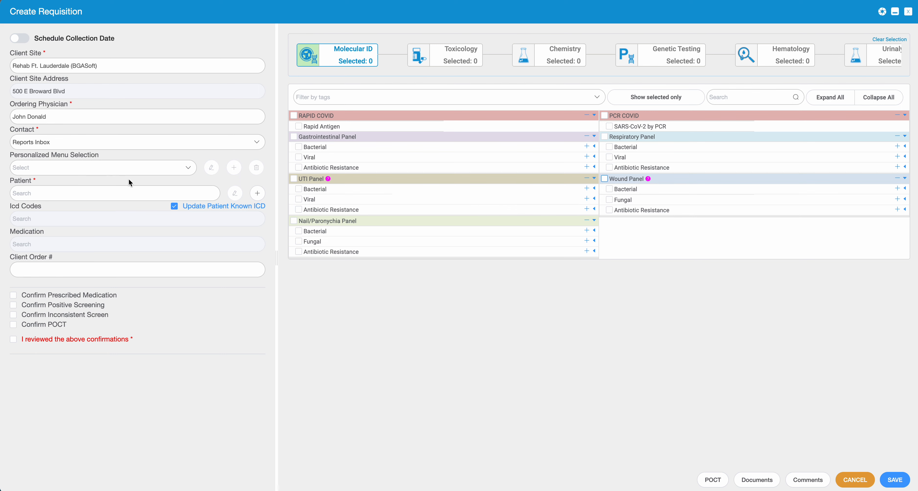
click(183, 168)
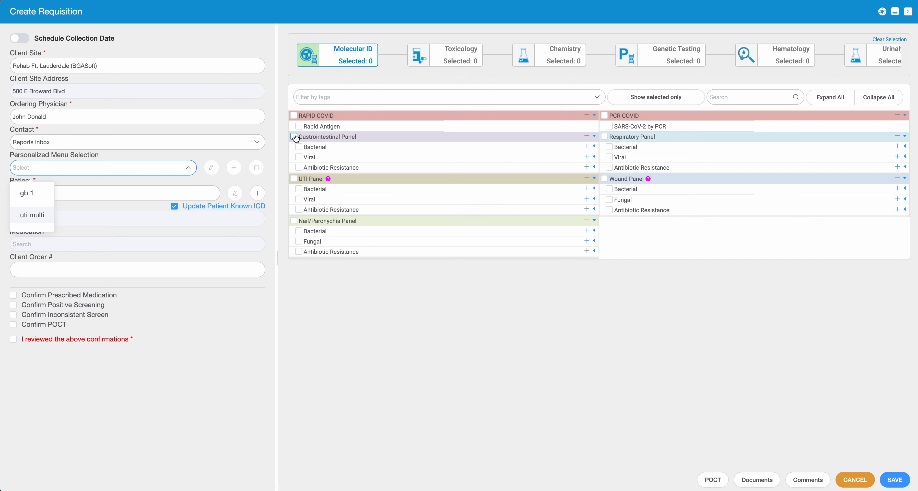
Step: Order the UTI Panel, then start saving the Toxicology selection as an alternative order
mouse_move(328, 179)
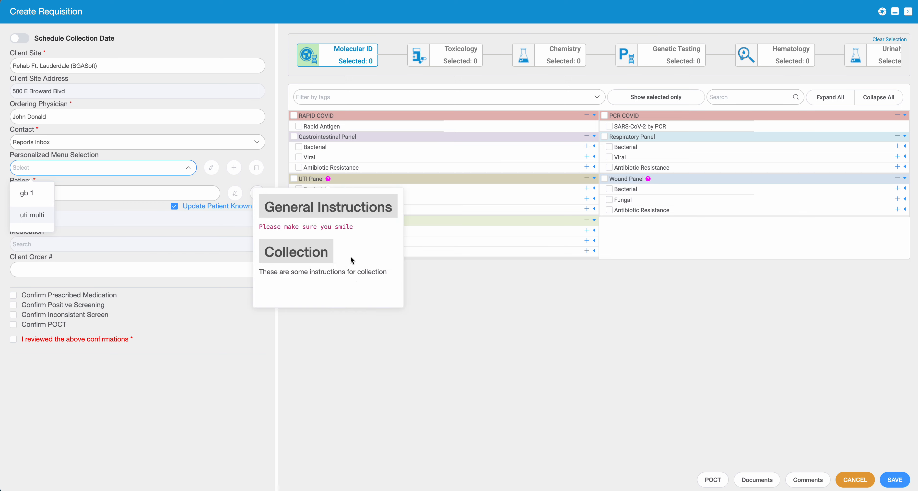
click(435, 324)
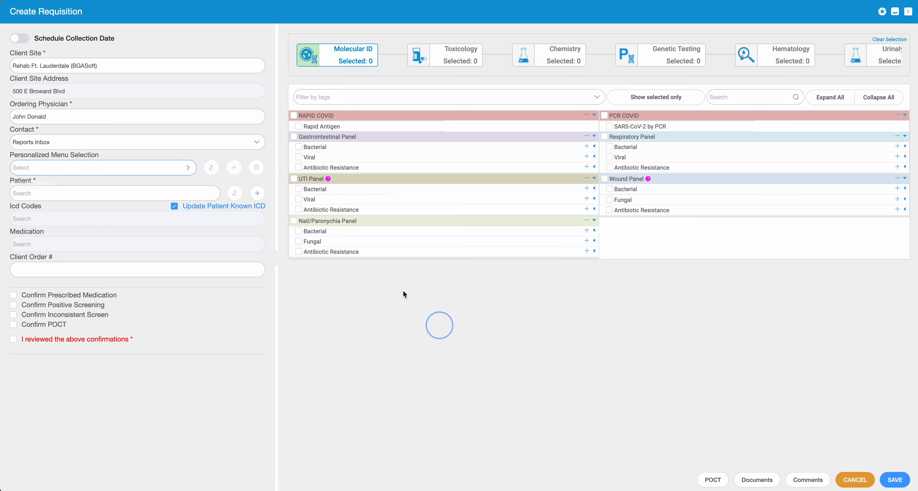
click(294, 179)
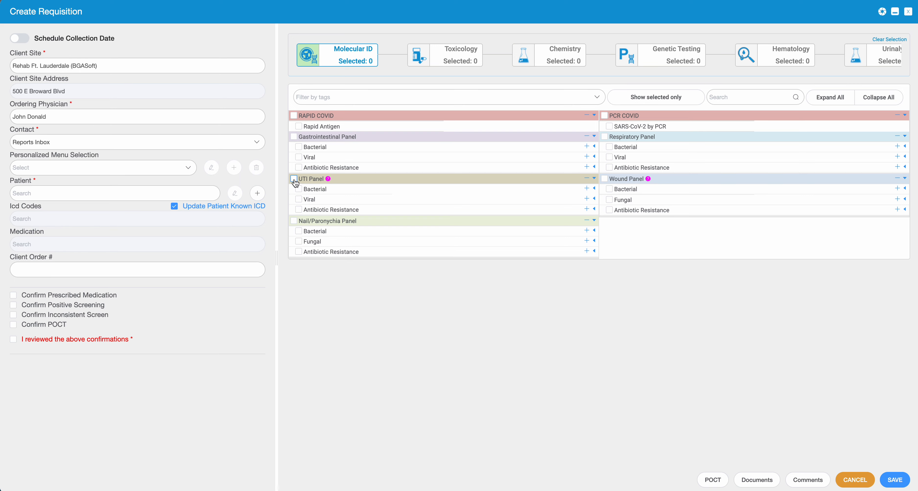
click(467, 54)
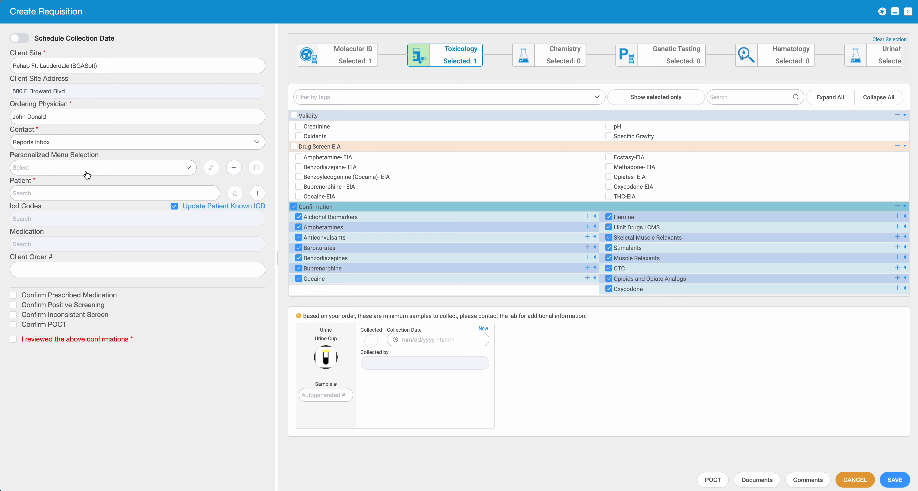
click(235, 169)
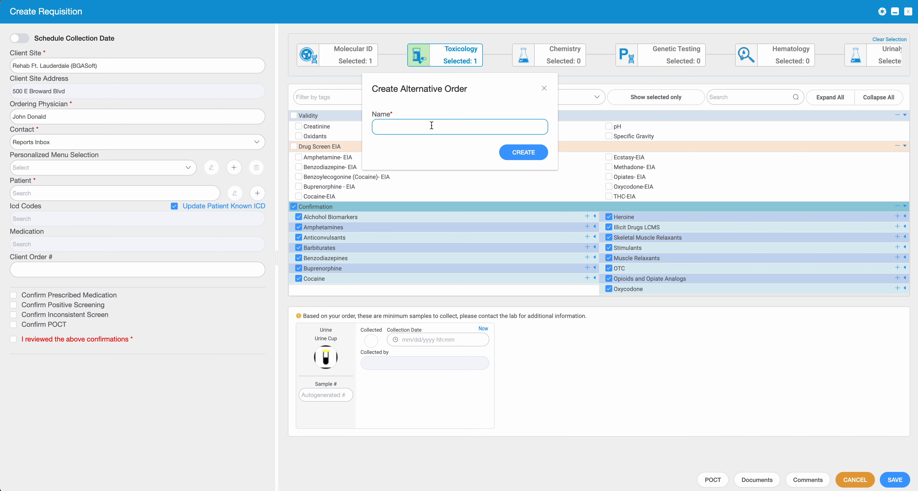
Step: Dismiss the alternative order dialog and deselect the UTI Panel under Molecular ID
mouse_move(294, 208)
mouse_down()
mouse_move(410, 166)
mouse_move(291, 208)
mouse_up()
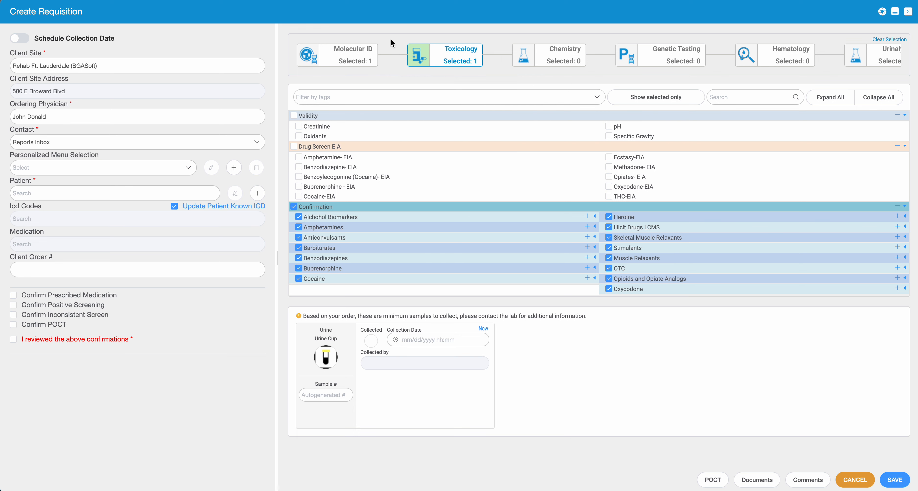
click(373, 65)
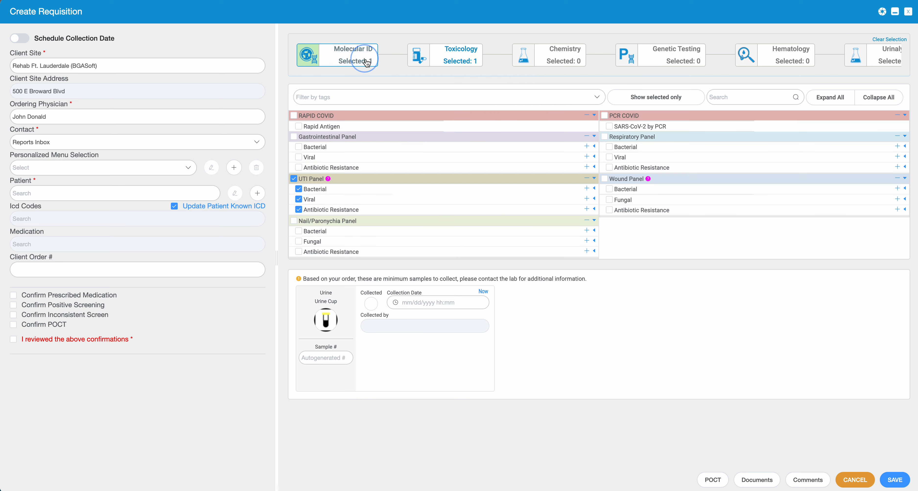
click(301, 180)
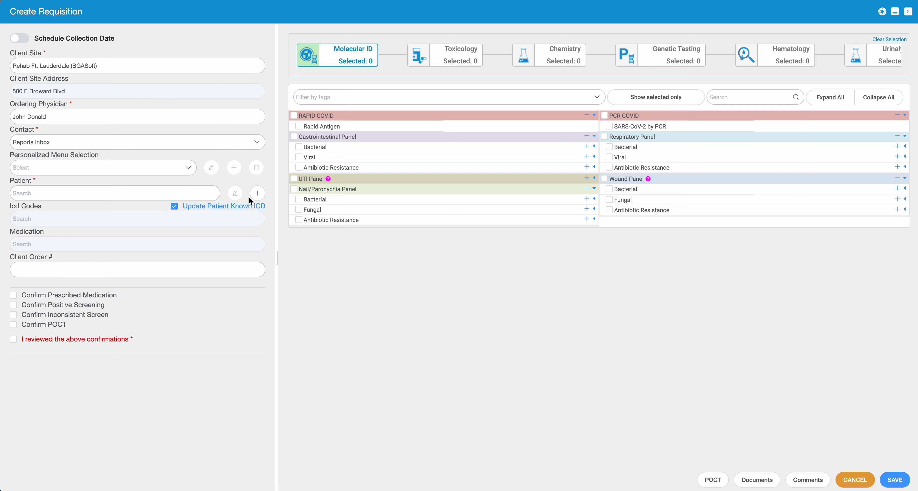
Step: Select the patient and add all of their known medications
click(51, 198)
click(46, 215)
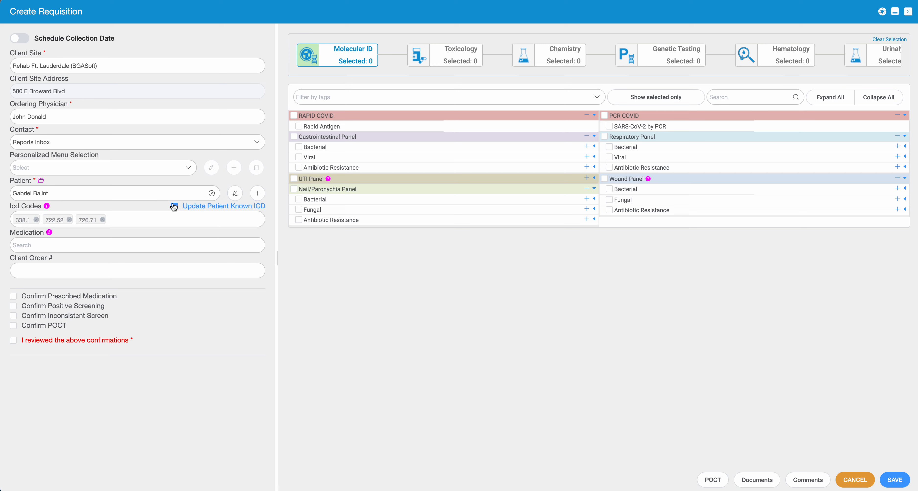
mouse_move(49, 233)
click(210, 210)
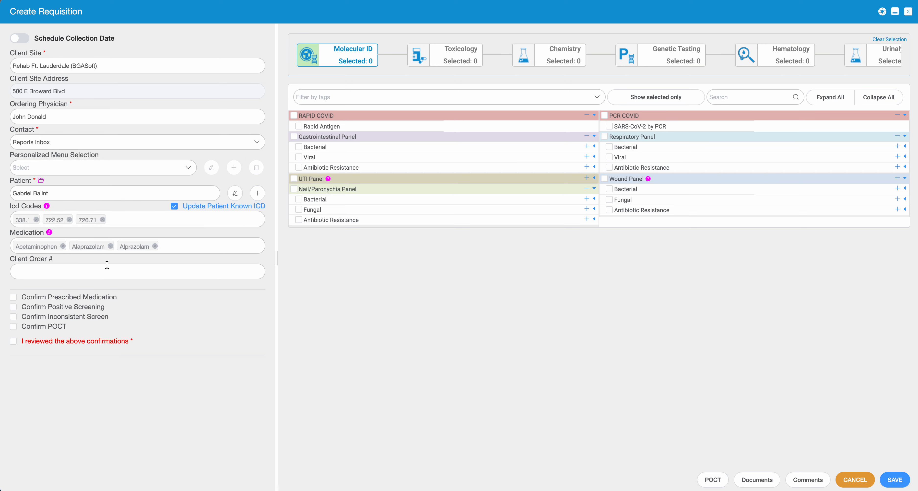
Step: Replace Alprazolam with Adderall in the medications and mark the confirmations reviewed
click(155, 246)
click(142, 246)
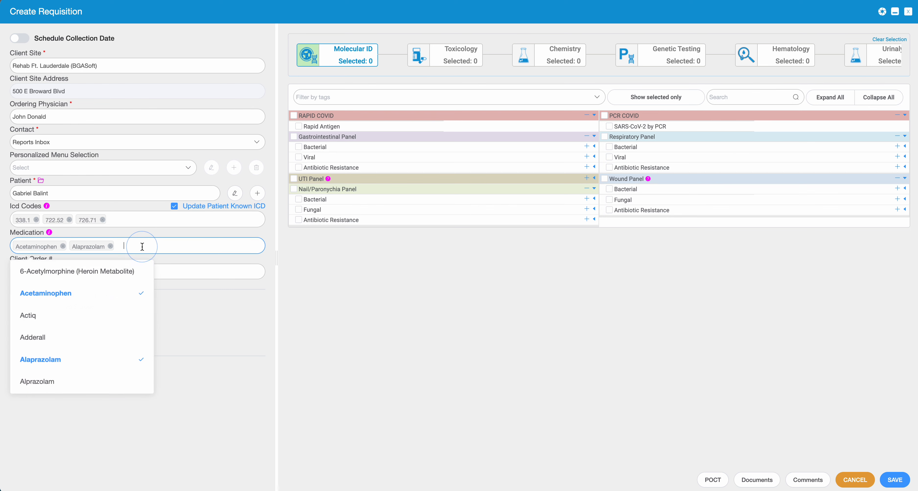
click(64, 337)
click(300, 268)
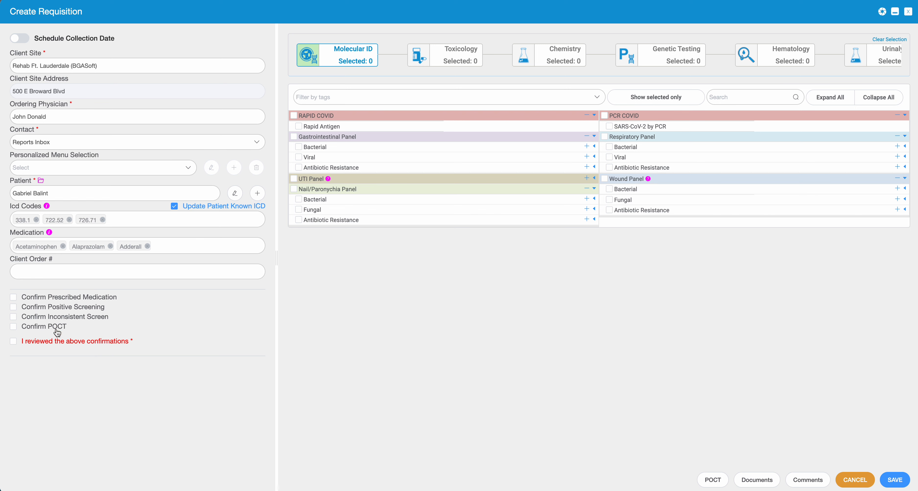
click(13, 341)
Step: Widen the test area, view Wound Panel instructions, and expand UTI and Wound Panel sub-tests
drag(277, 257, 204, 258)
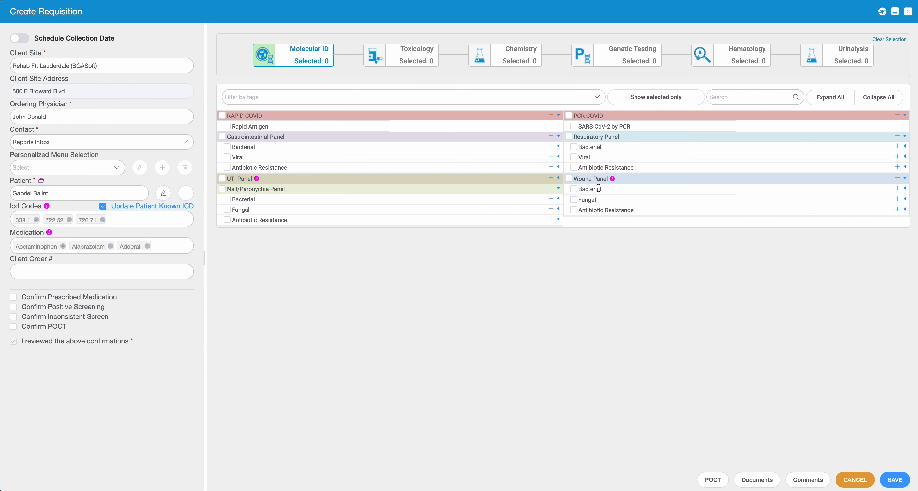
mouse_move(613, 179)
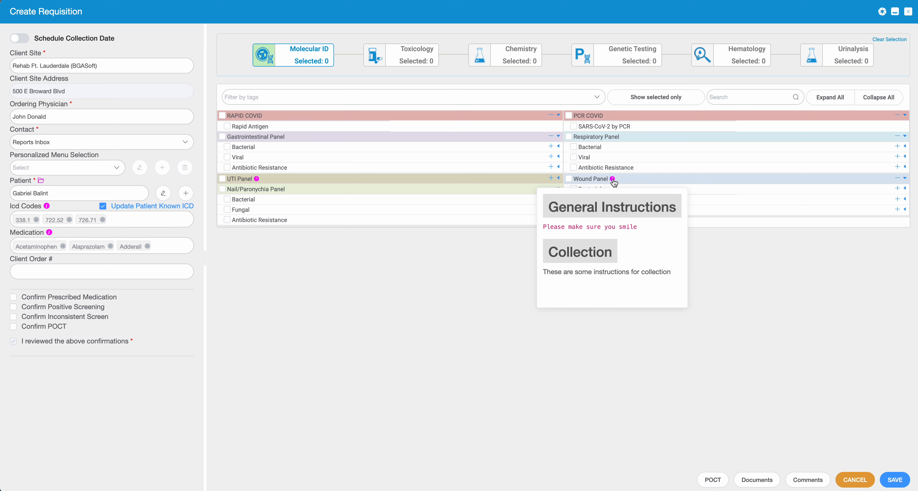
click(613, 182)
click(261, 183)
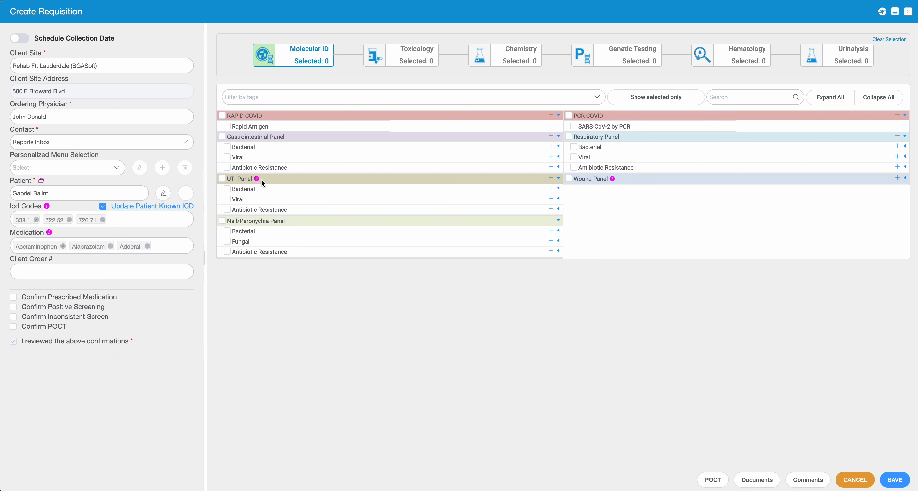
click(645, 178)
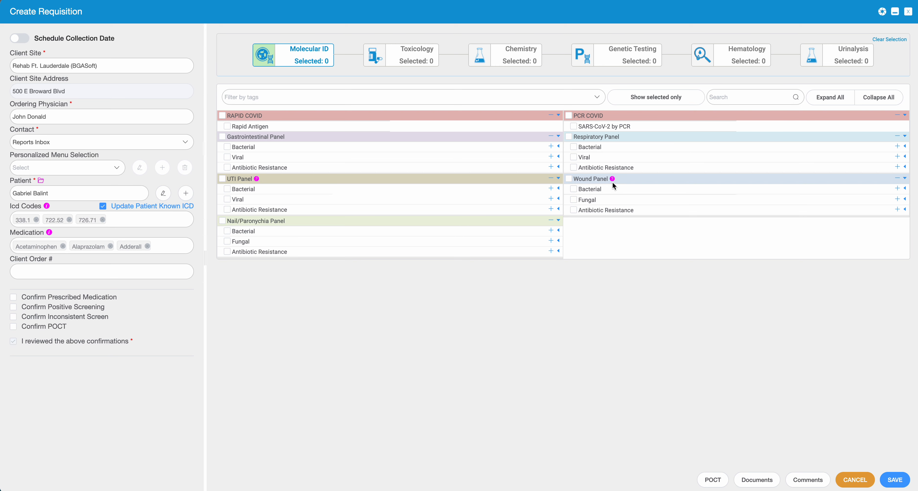
mouse_move(613, 180)
Step: Order the Wound Panel and record a swab collected now by the current user from the left arm
click(569, 179)
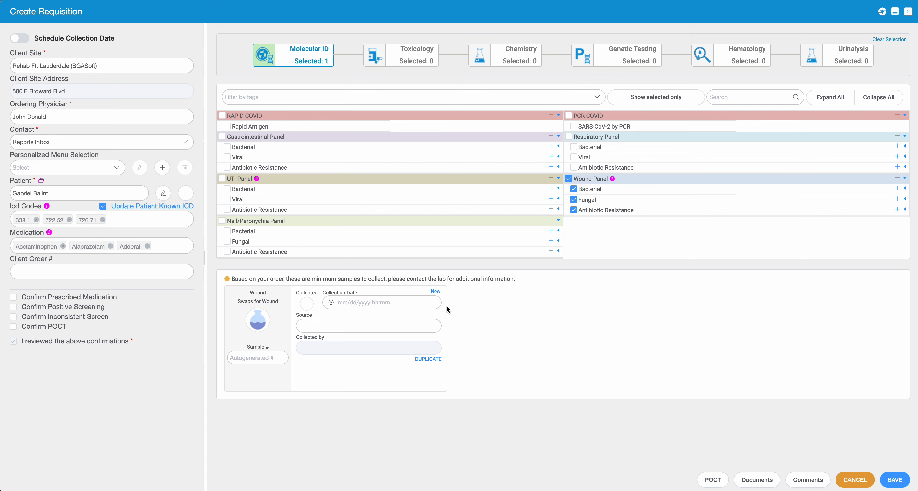
click(435, 291)
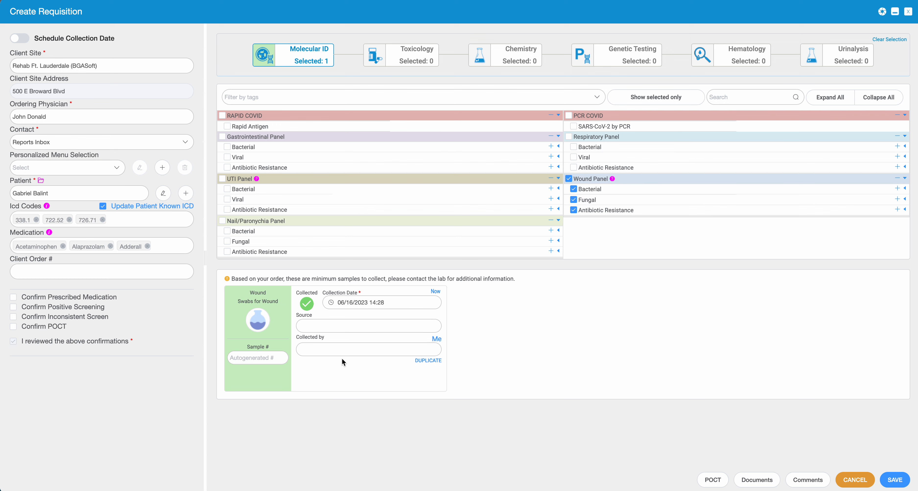
click(436, 339)
click(299, 326)
text(left arm)
Step: Duplicate the swab twice, changing the sources to right arm and left leg
click(431, 361)
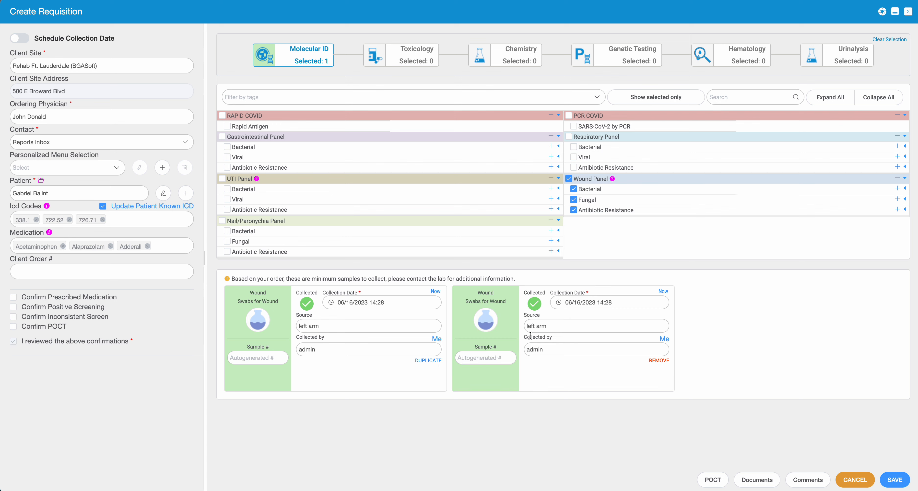
double_click(531, 326)
text(right)
click(425, 360)
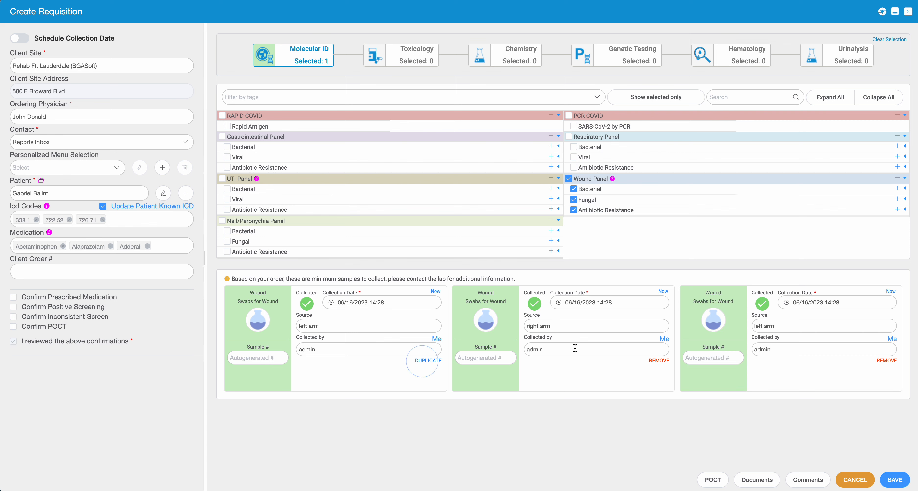
double_click(768, 326)
text(leg)
Step: Save the requisition and review the medical-necessity statement in the Confirmation dialog
click(897, 481)
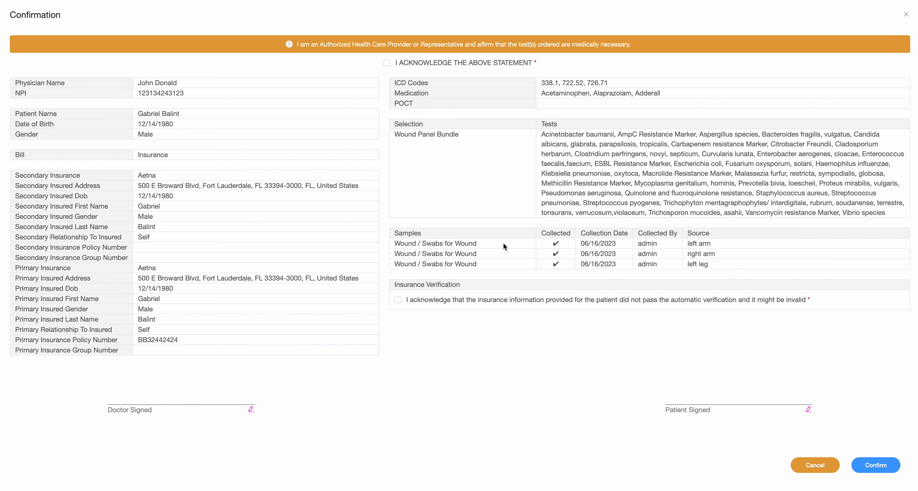
drag(287, 42, 552, 56)
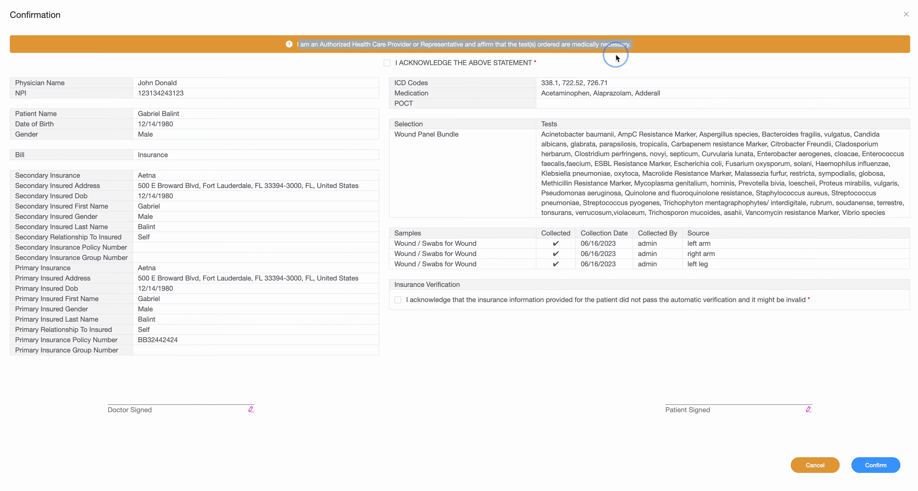
click(330, 56)
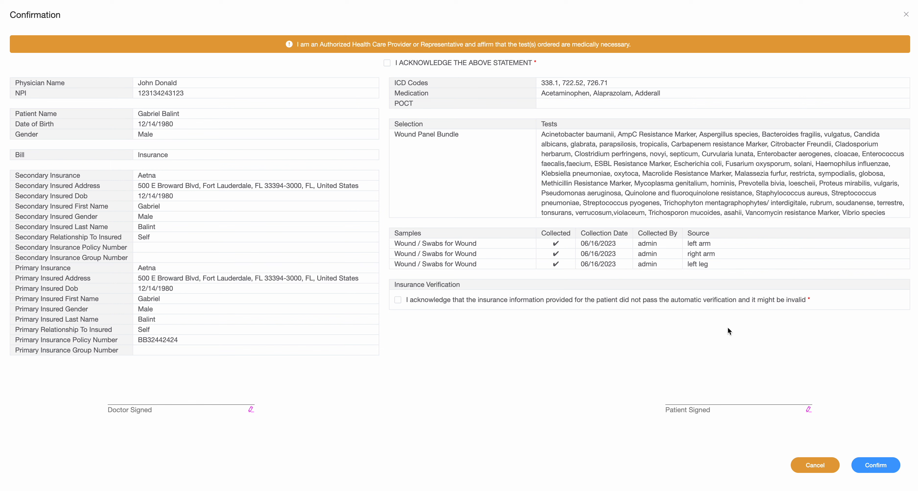
Step: Check 'I ACKNOWLEDGE THE ABOVE STATEMENT' for medical necessity and retry confirming the order
click(867, 467)
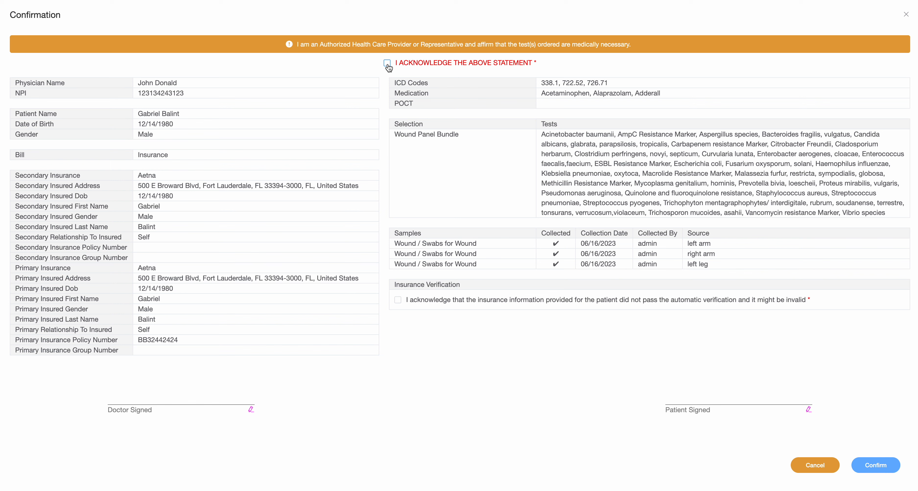
click(388, 64)
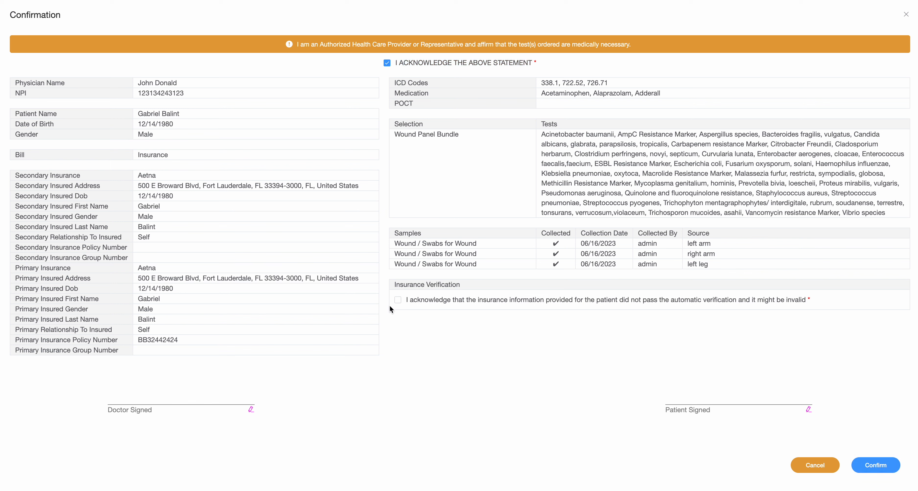
click(876, 465)
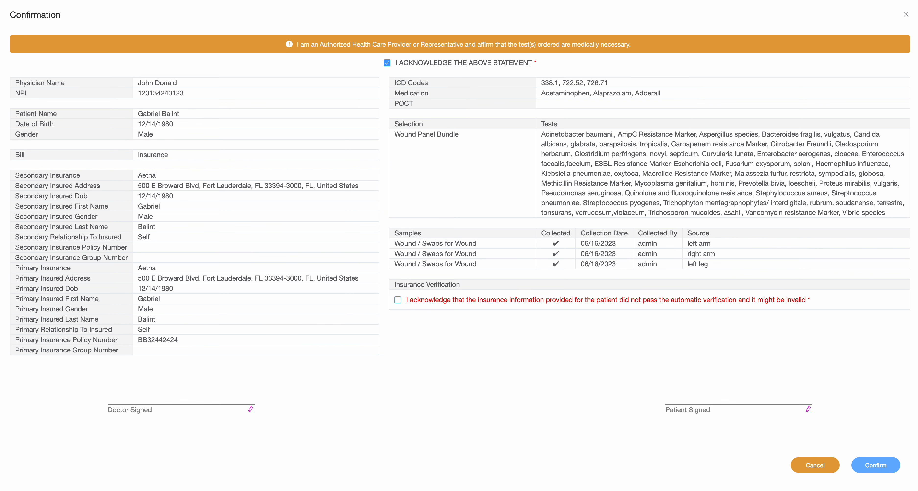
Step: Check the Insurance Verification acknowledgment box for the patient's unverified insurance
click(399, 300)
drag(122, 395, 106, 396)
drag(667, 391, 646, 387)
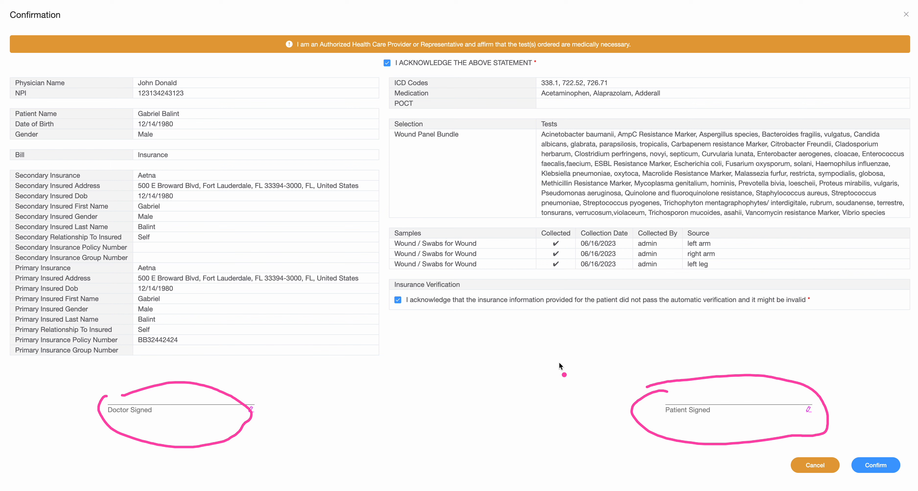
key(Escape)
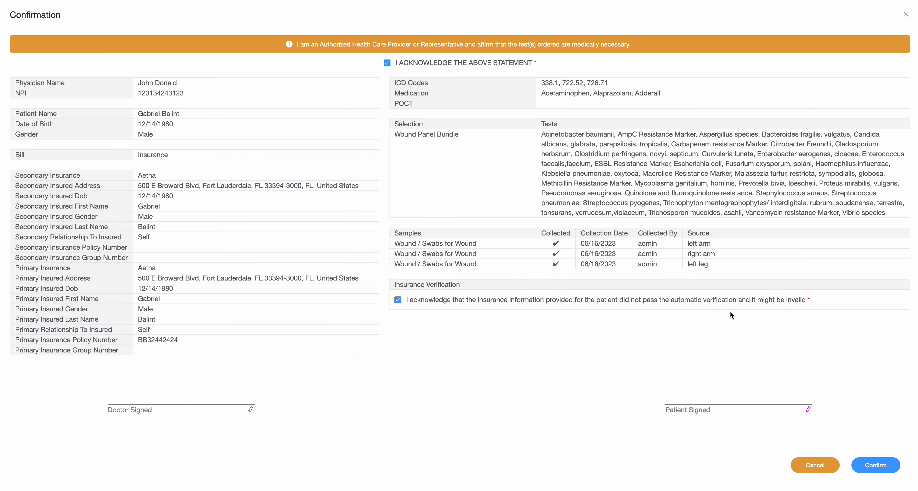
Step: Submit the confirmed requisition, then open the Role dropdown from the user avatar's session panel
click(875, 465)
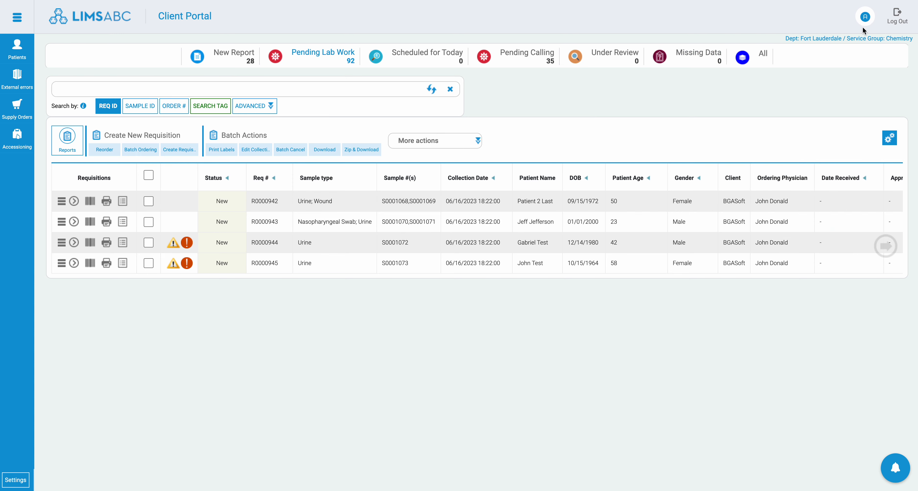
mouse_move(863, 27)
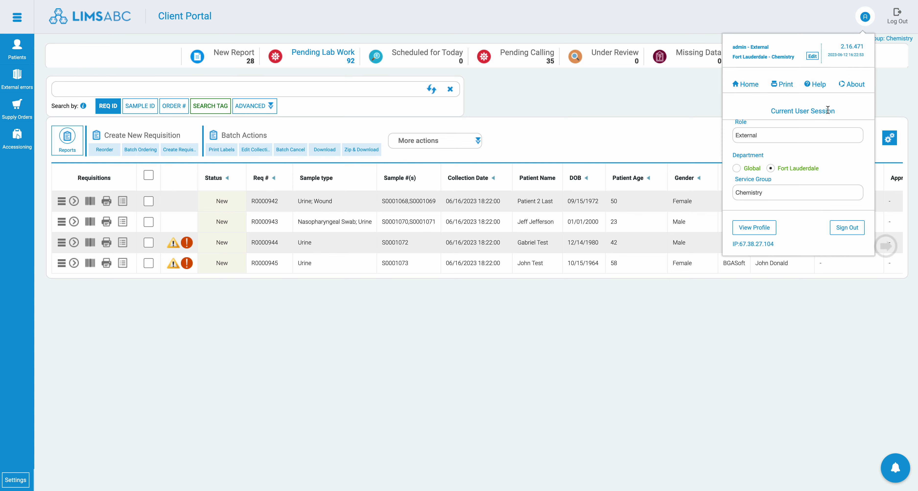
click(784, 134)
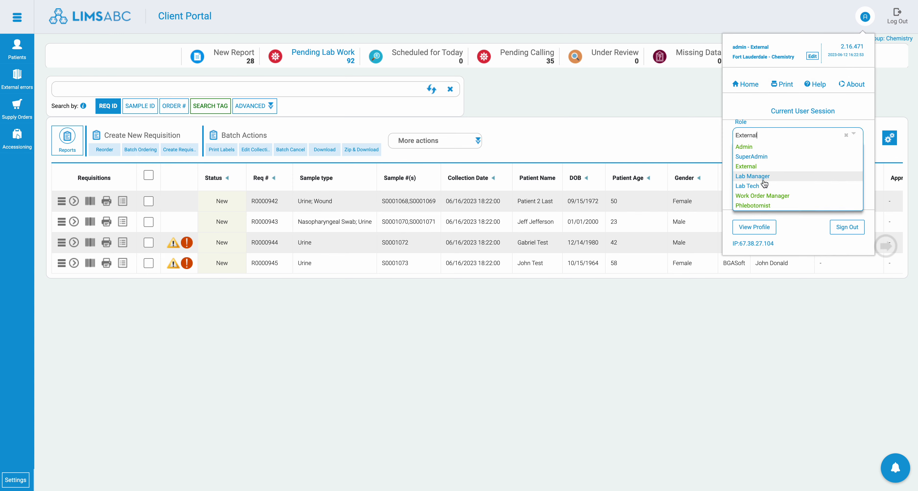